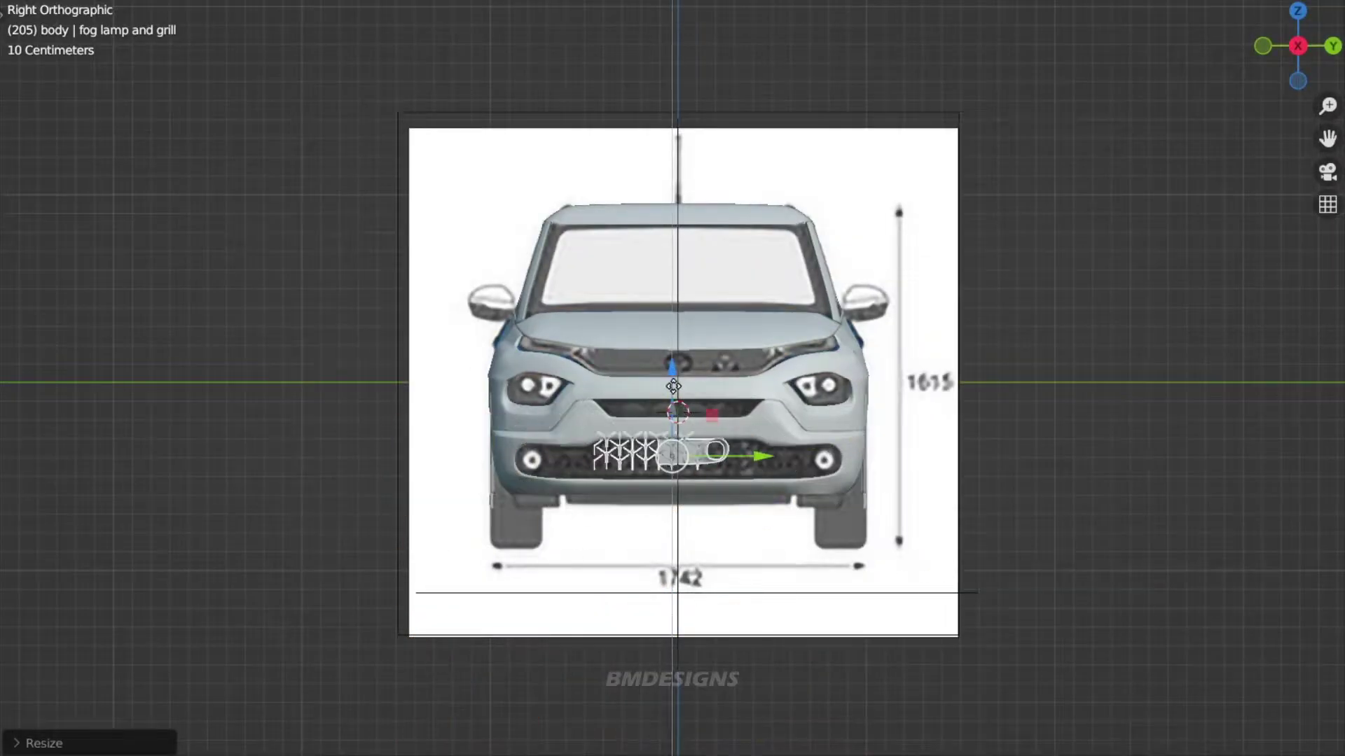
Step: Scale the Y-pattern grille to fill the lower bumper opening
key("s")
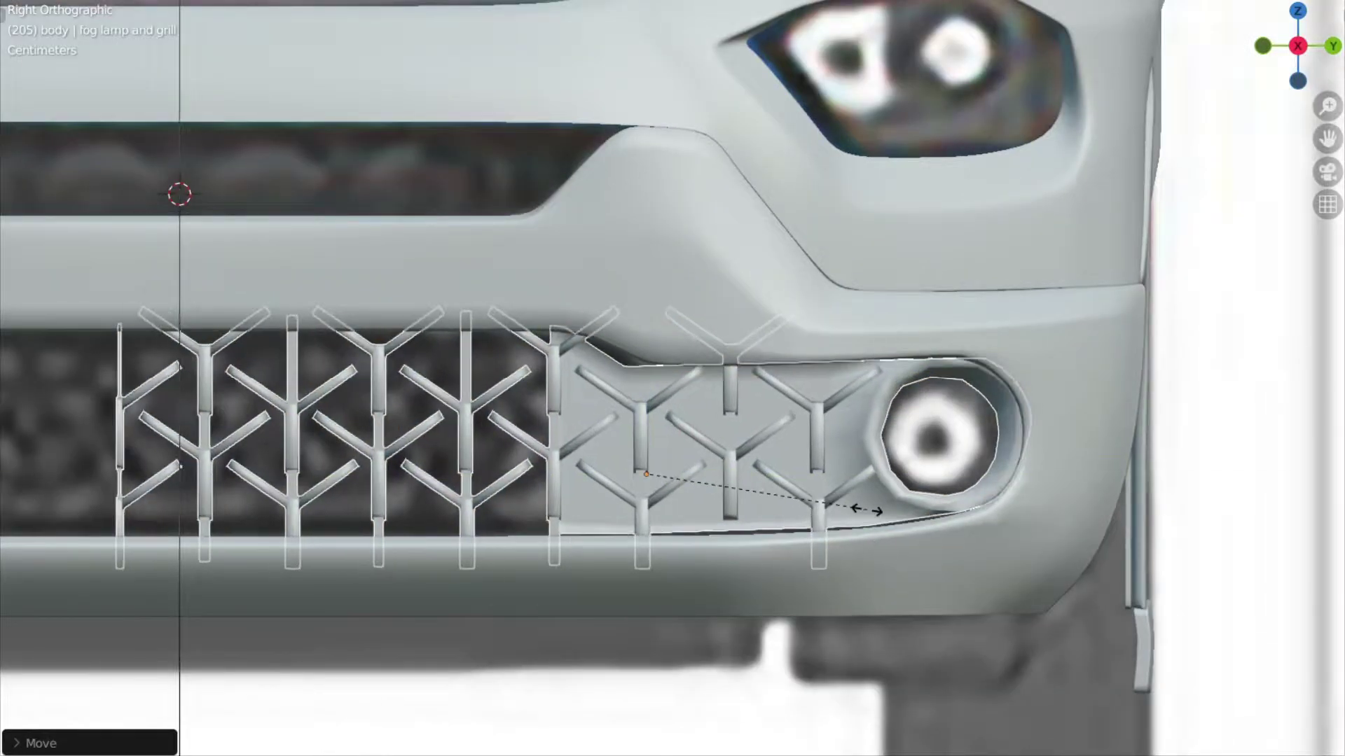
left_click(869, 511)
middle_click_drag(625, 447, 549, 533)
scroll(549, 532, "down", 4)
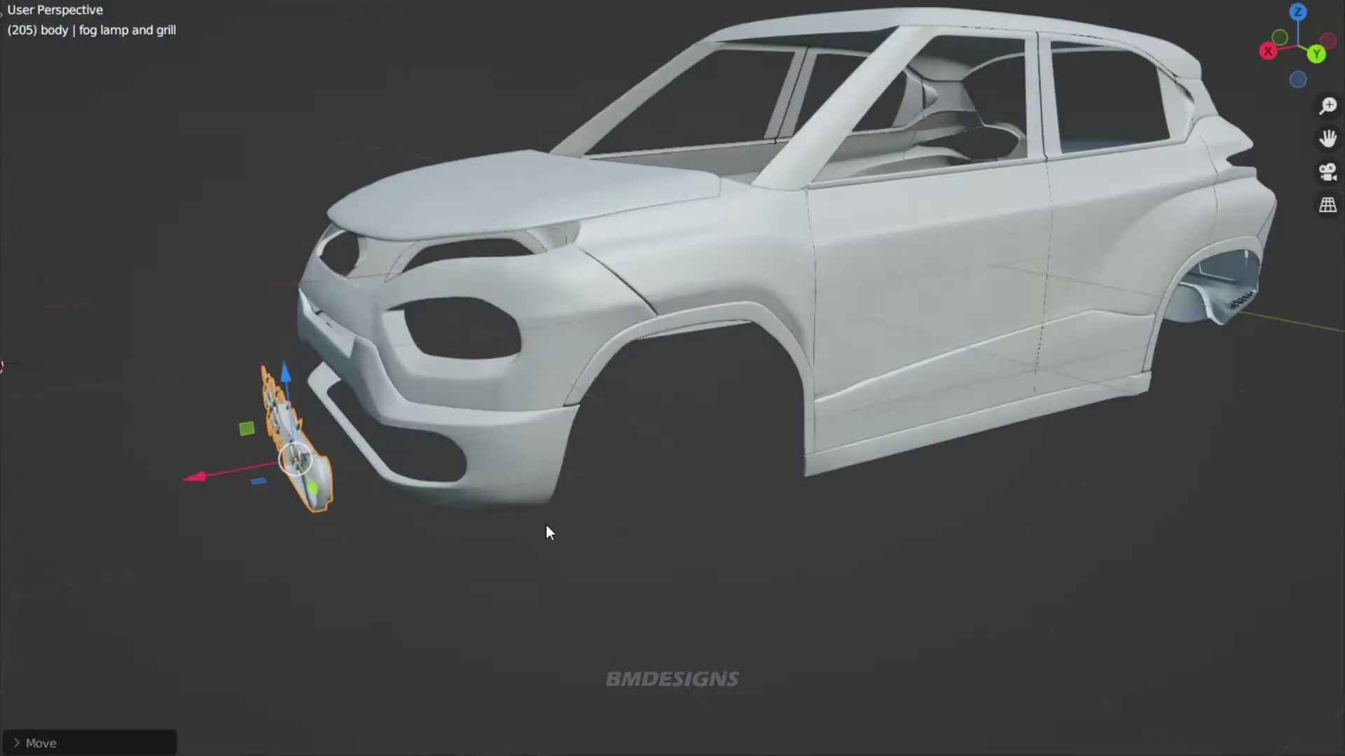
scroll(550, 532, "up", 5)
middle_click_drag(639, 423, 474, 622)
Step: Check the small Y-pieces in the upper slot against the front reference view
key("KP_3")
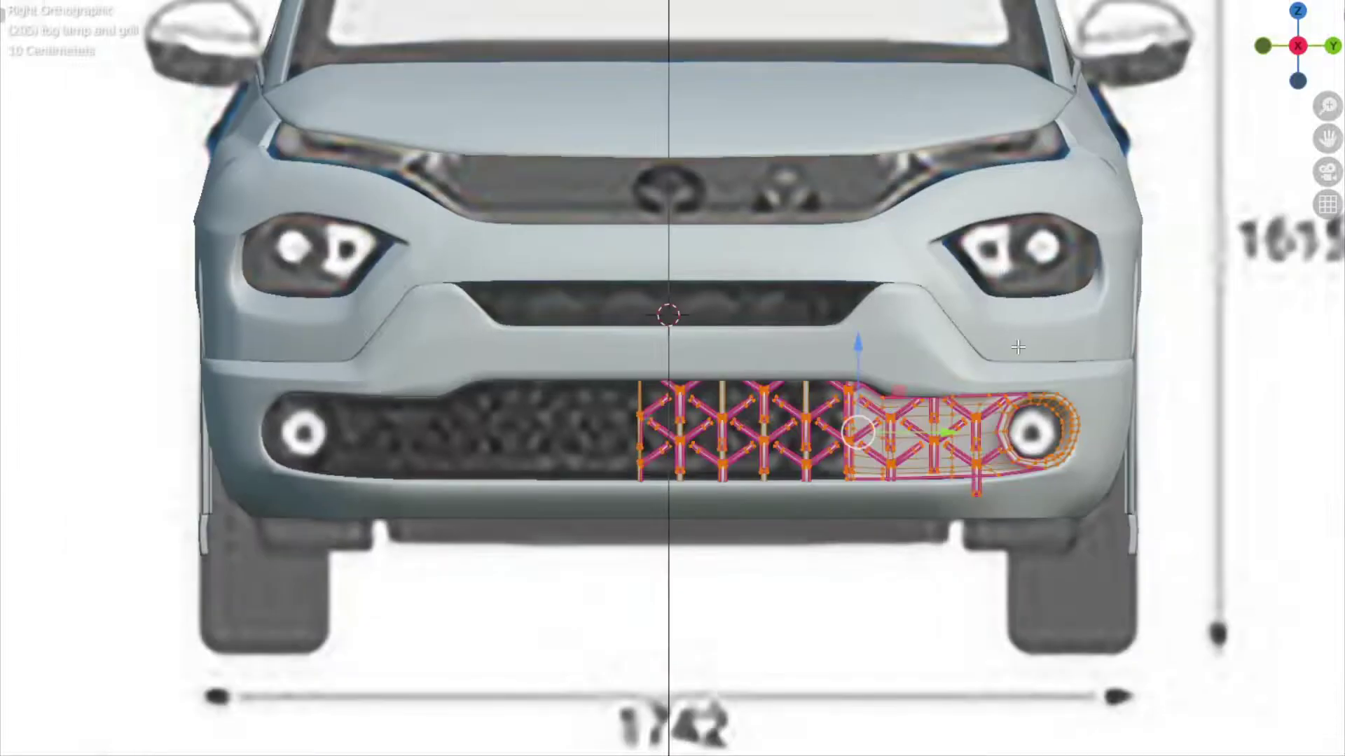
mouse_move(639, 471)
middle_mouse_down()
mouse_move(577, 324)
mouse_move(465, 472)
mouse_move(456, 459)
mouse_move(804, 406)
mouse_move(697, 471)
middle_mouse_up()
key("KP_3")
key("KP_3")
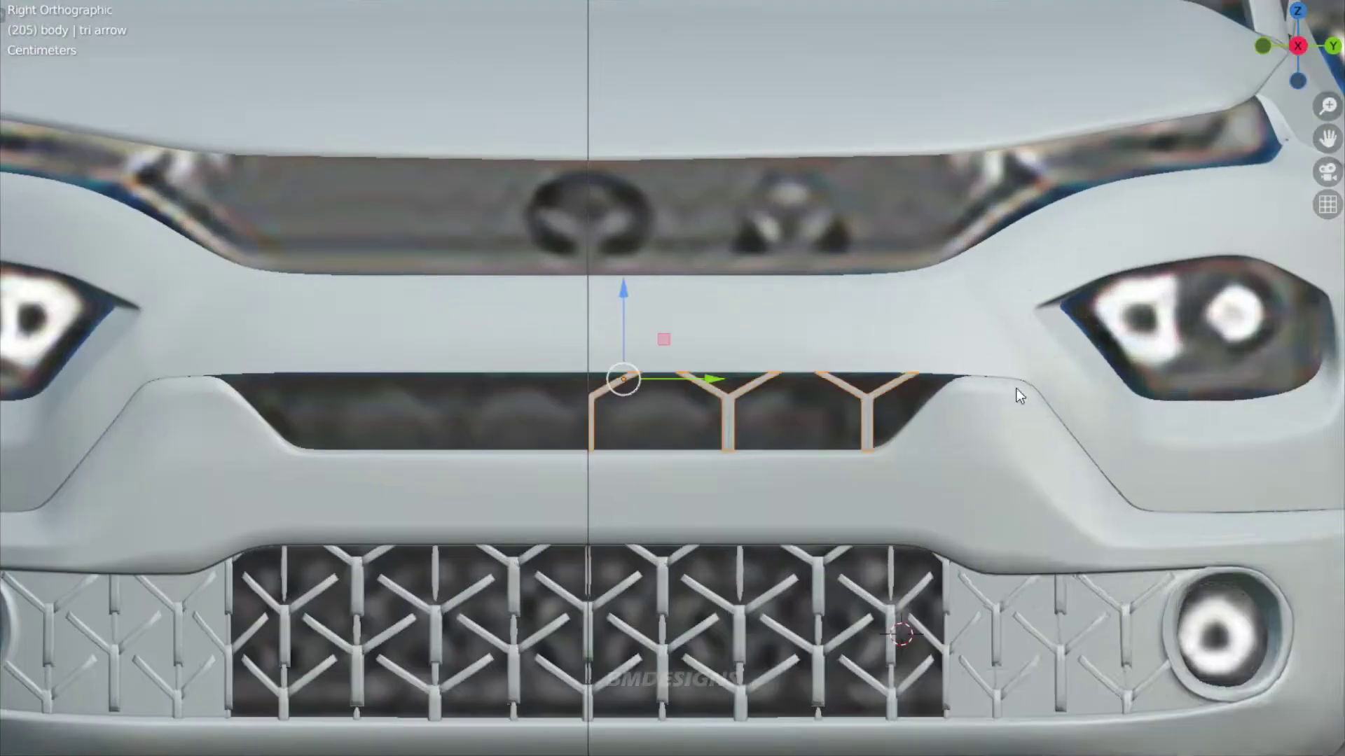
Step: Extrude the bumper panel's edge inward and move it into place
middle_click_drag(623, 420, 545, 424)
middle_click_drag(255, 339, 763, 339)
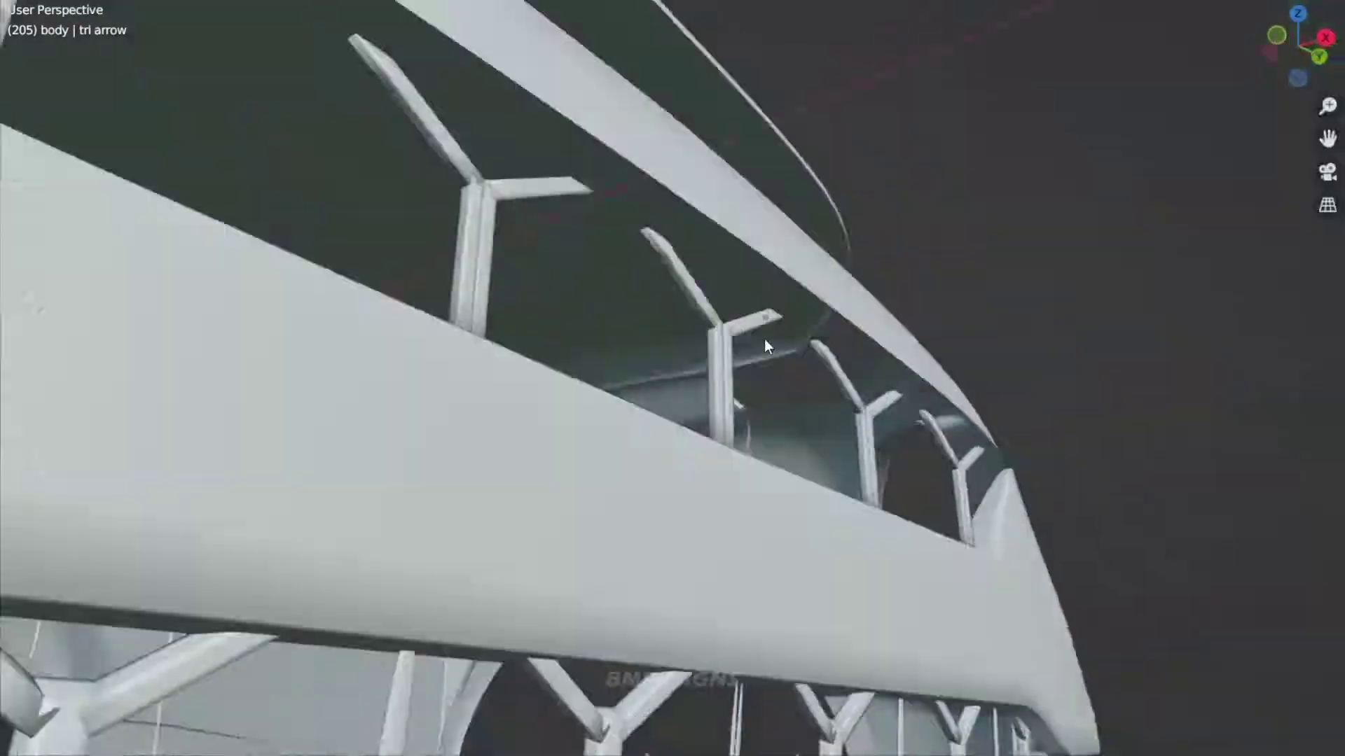
middle_click_drag(839, 383, 956, 438)
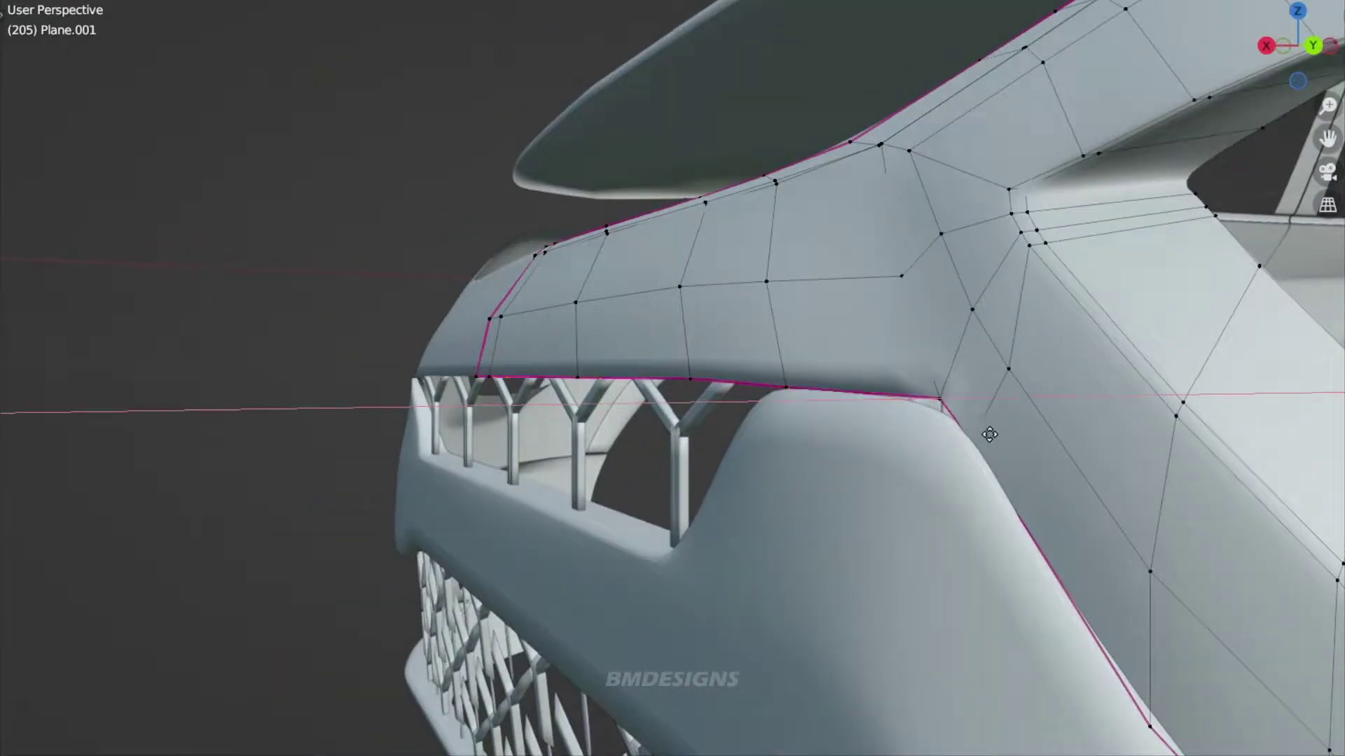
key("e")
key("g")
key("KP_3")
scroll(522, 382, "up", 2)
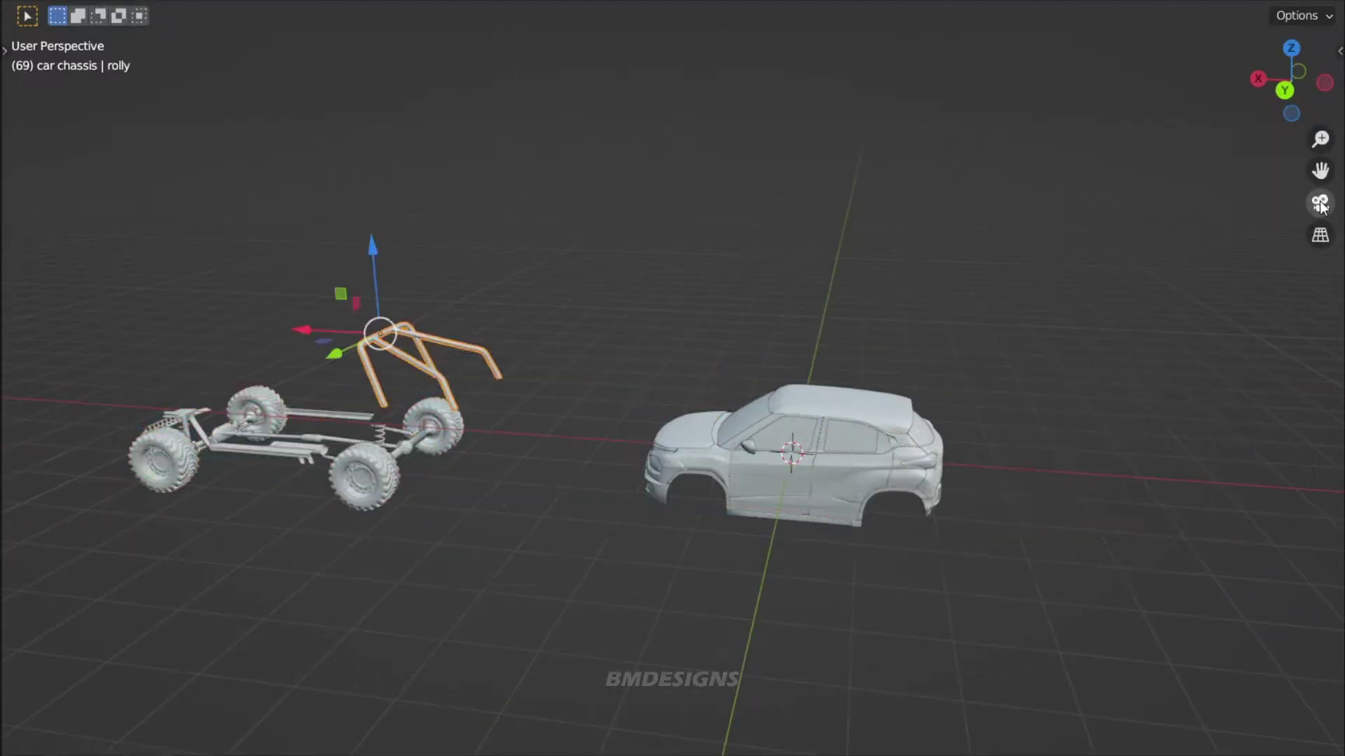
Step: Raise the chassis in side view so the big tyres sit in the arches, then check from the front
key("ctrl+KP_1")
scroll(1082, 327, "up", 5)
key("s")
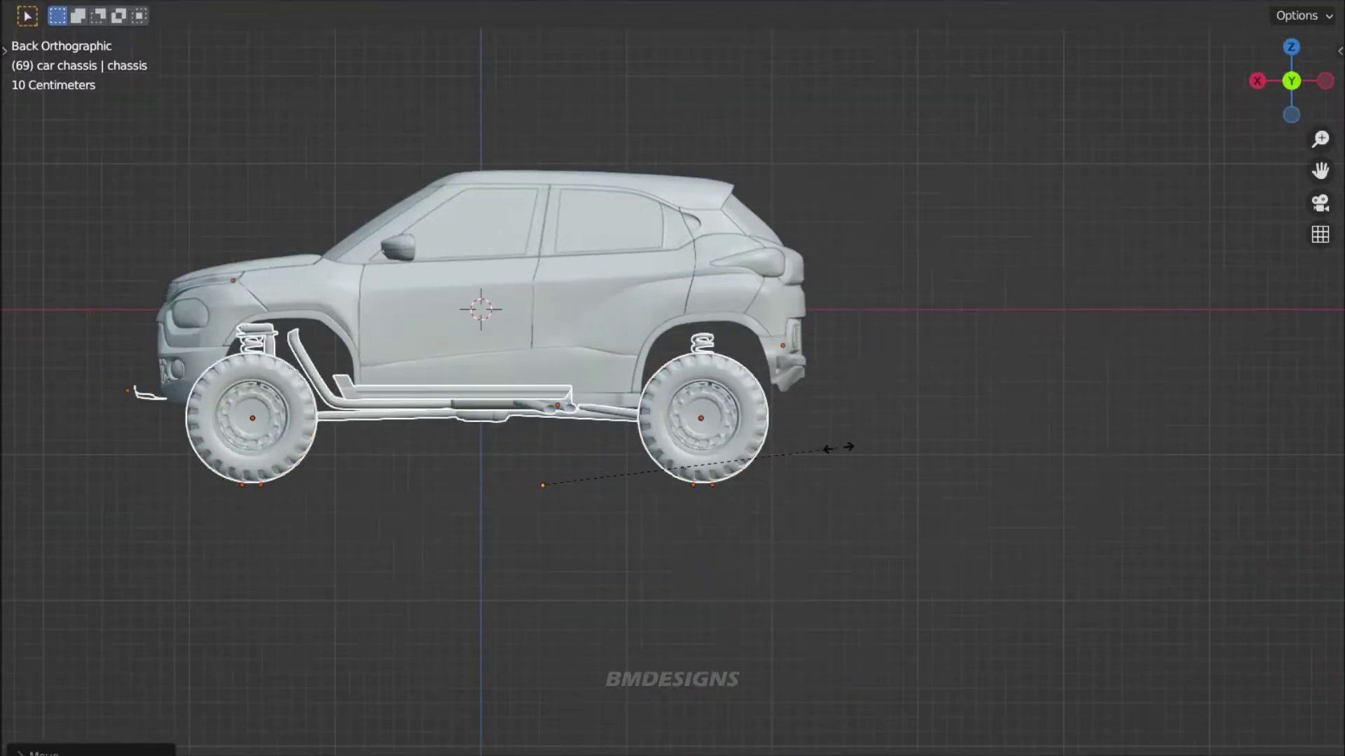
scroll(532, 465, "up", 3)
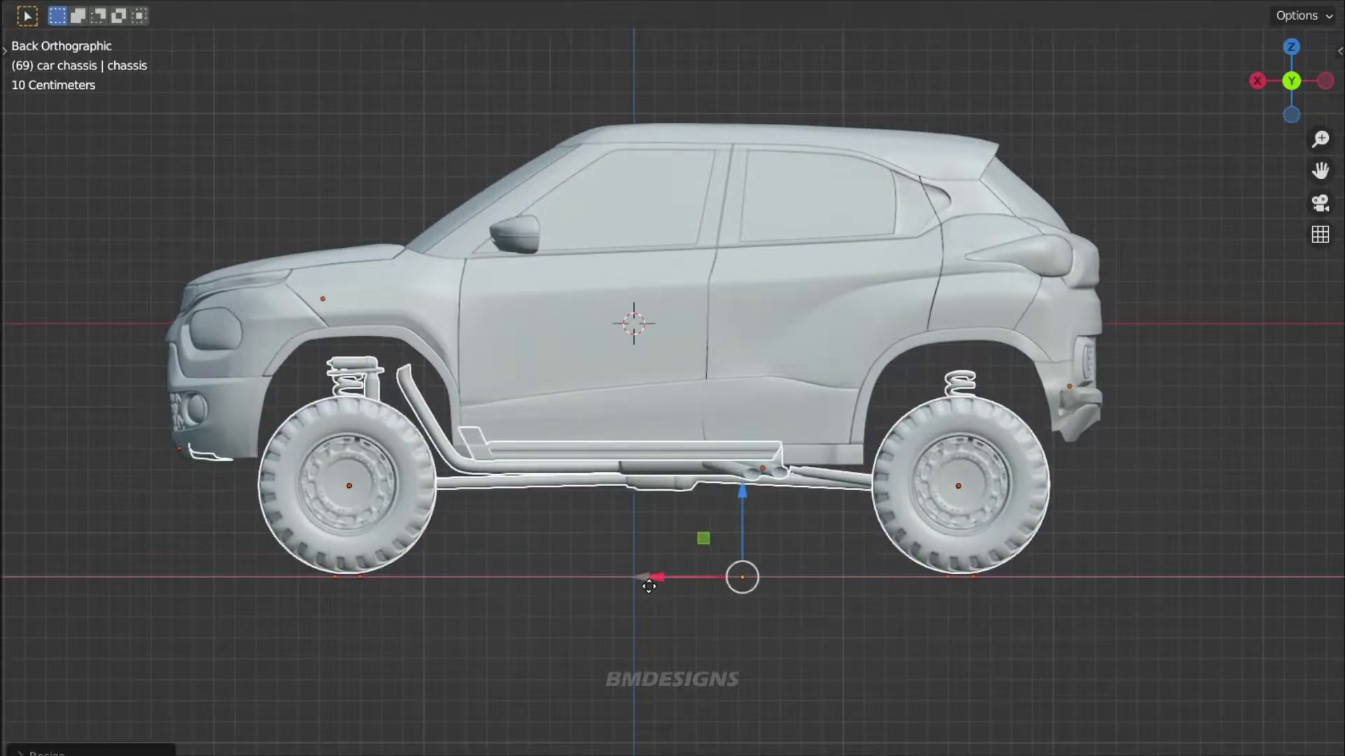
left_click_drag(759, 499, 760, 464)
key("KP_3")
middle_click_drag(960, 435, 404, 362, "shift")
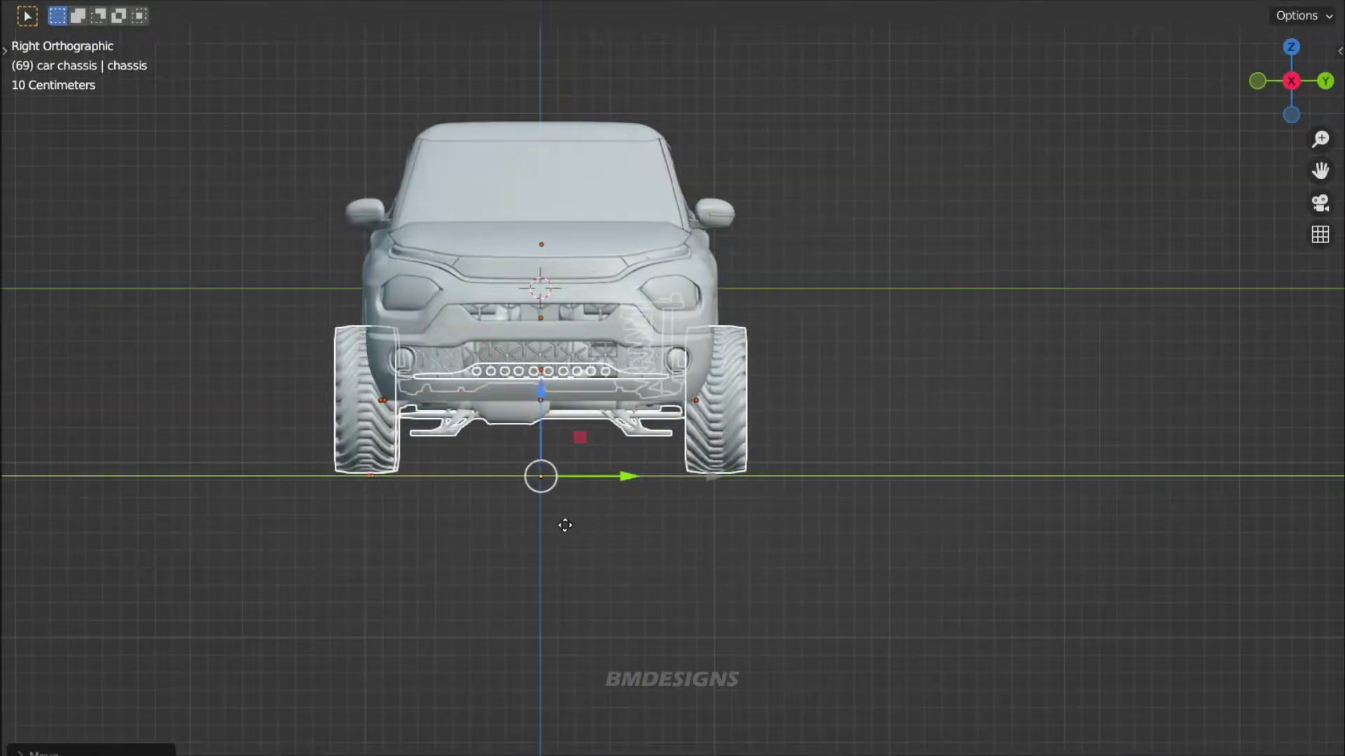
Step: Select the front fender.003 sill piece under the car and enter its edit mode
mouse_move(565, 525)
middle_mouse_down()
mouse_move(663, 448)
mouse_move(662, 304)
middle_mouse_up()
left_click(658, 409)
key("ctrl+KP_1")
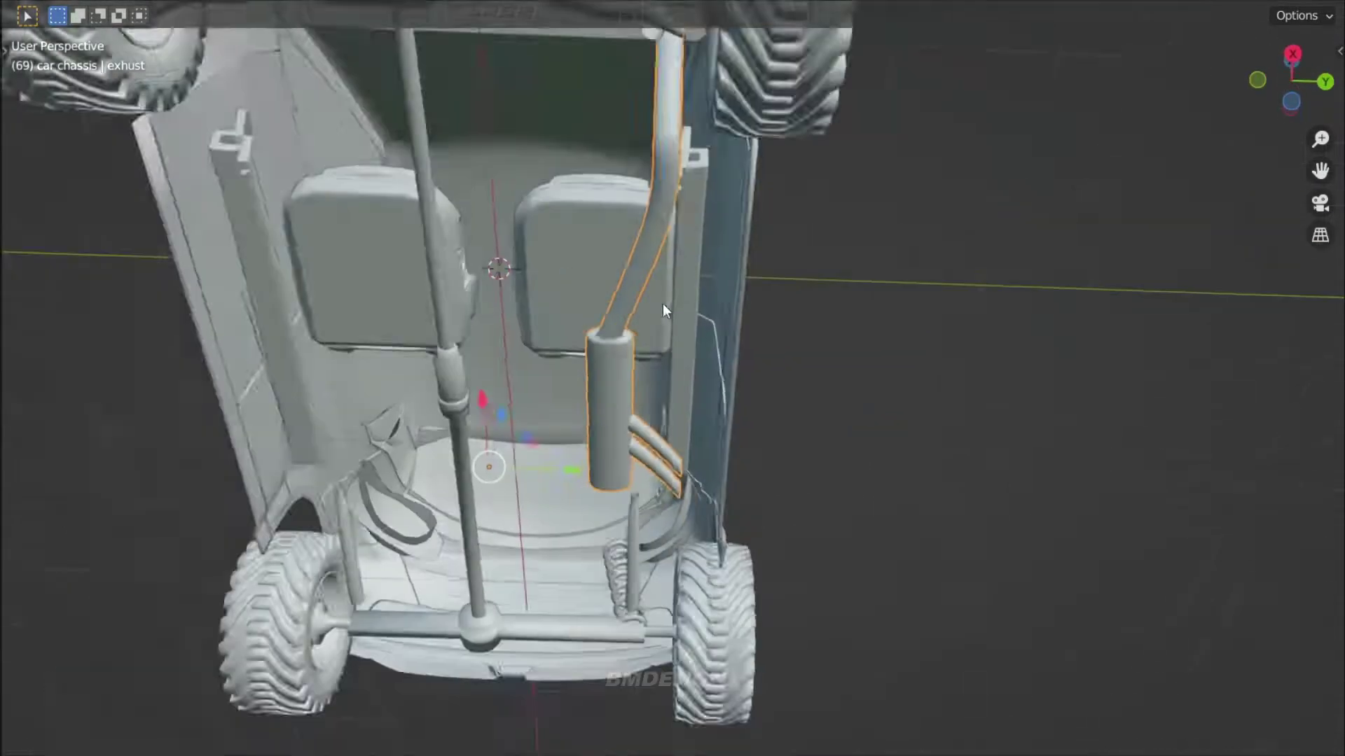
left_click(663, 304)
key("ctrl+KP_3")
scroll(663, 304, "up", 3)
mouse_move(701, 421)
middle_mouse_down()
mouse_move(842, 540)
mouse_move(872, 420)
middle_mouse_up()
key("ctrl+KP_1")
key("Tab")
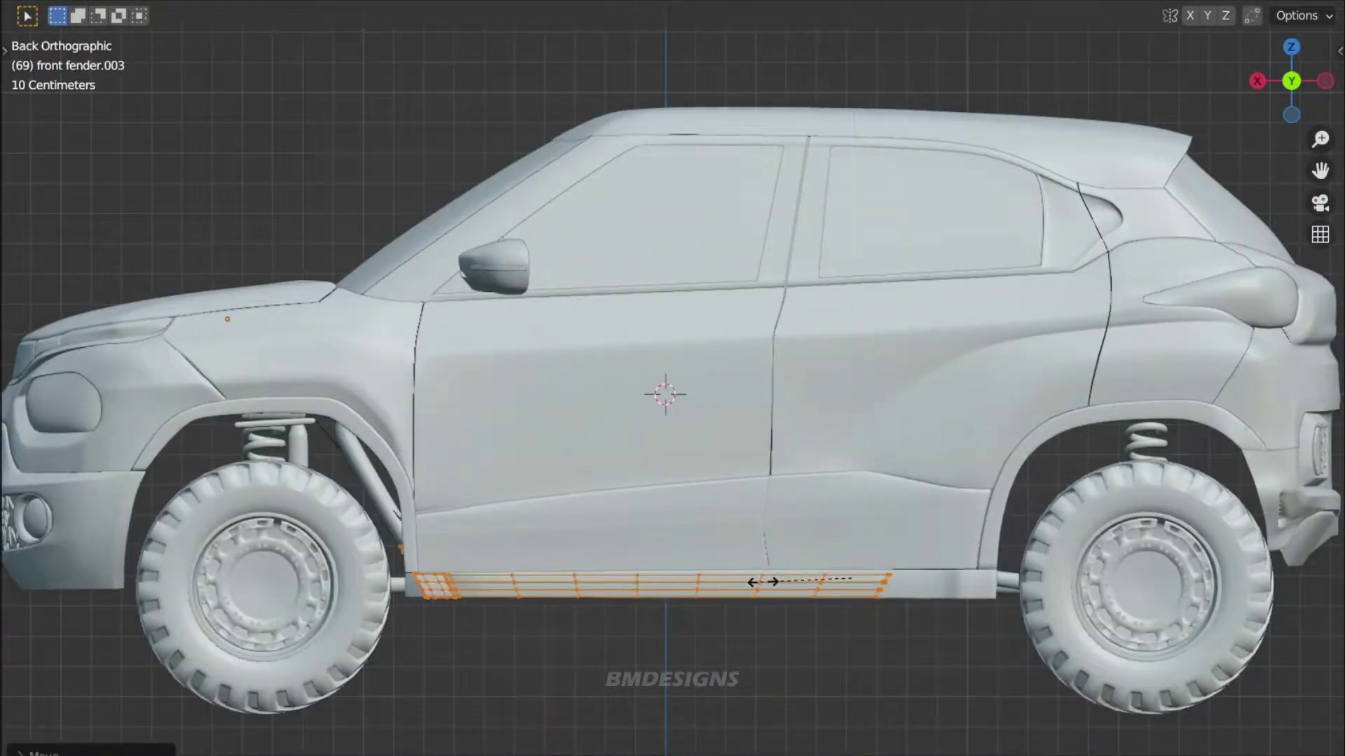
Step: Orbit around the car and toggle edit mode on the front fender.003 sill
middle_click_drag(908, 620, 954, 592)
scroll(775, 489, "down", 5)
scroll(775, 489, "up", 5)
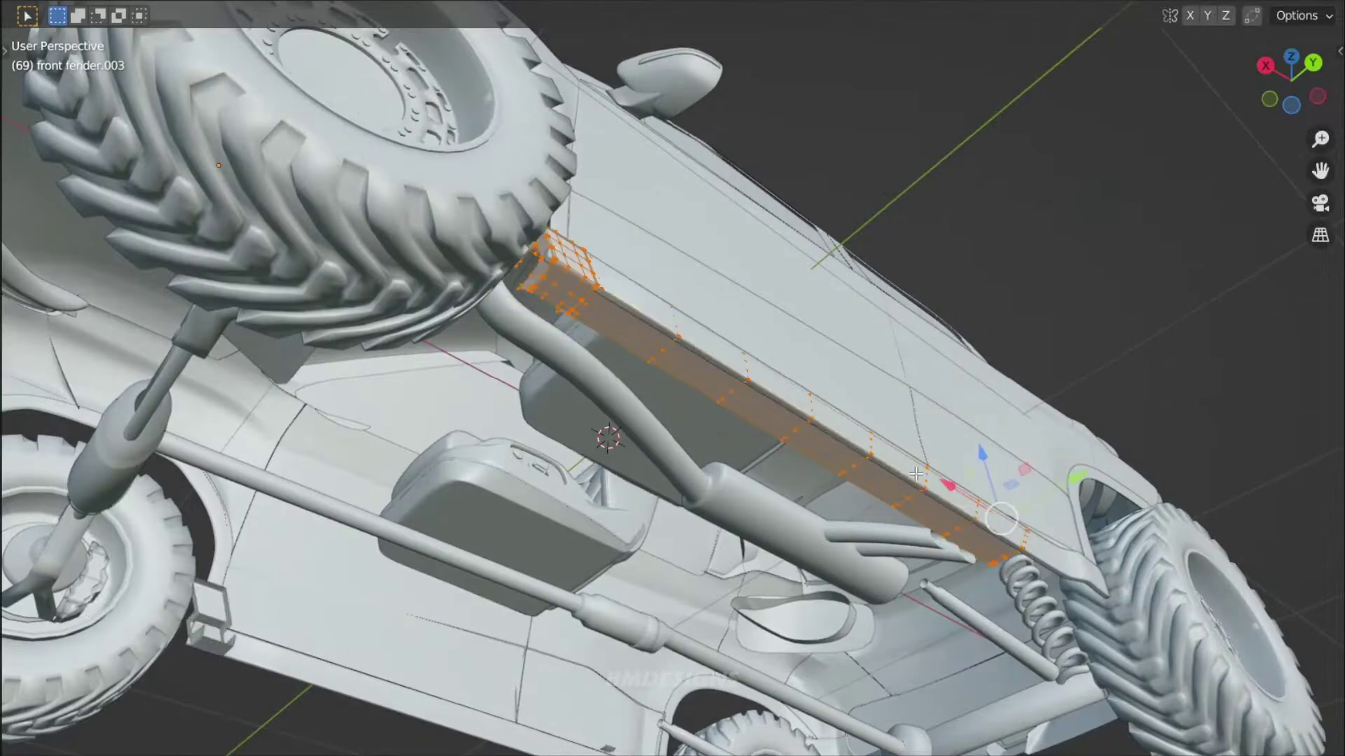
mouse_move(775, 490)
middle_mouse_down()
mouse_move(909, 618)
mouse_move(1108, 556)
mouse_move(934, 639)
mouse_move(1036, 624)
mouse_move(962, 571)
middle_mouse_up()
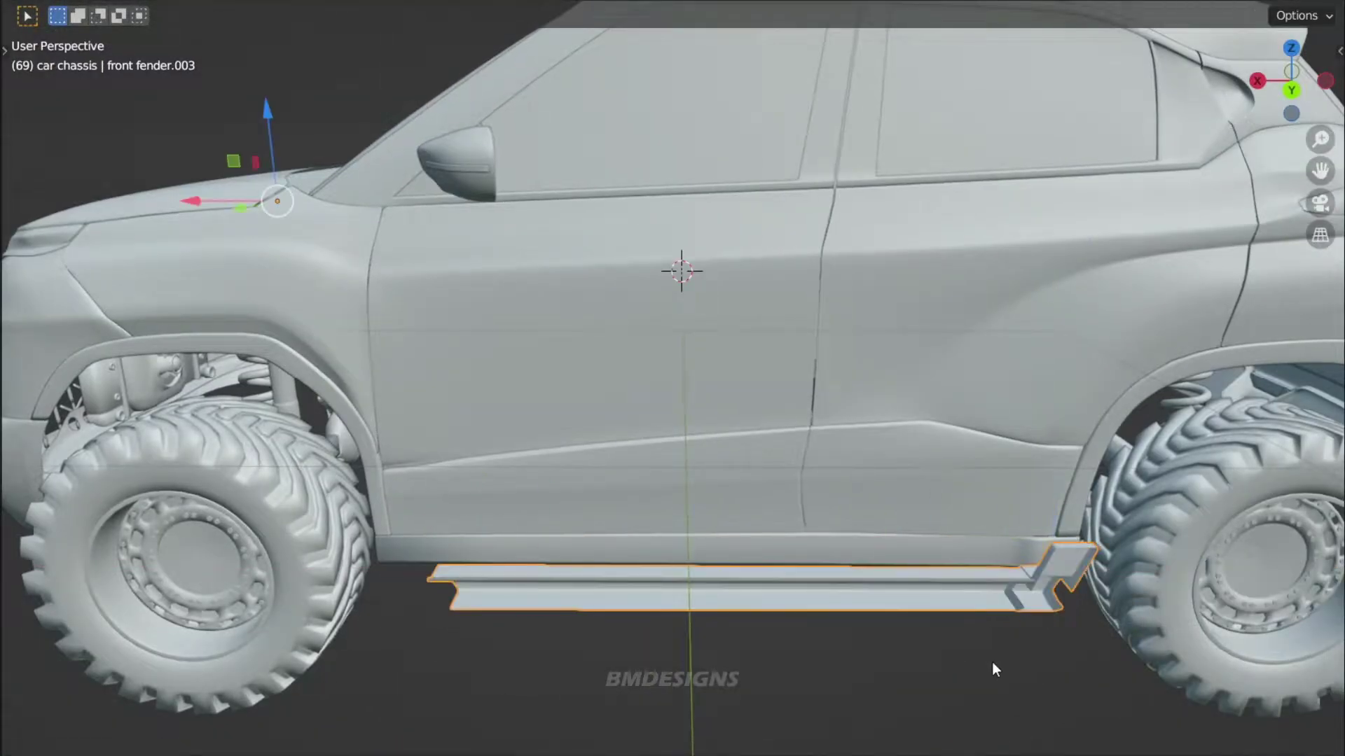
key("Tab")
Step: Inspect the sill rail along the door bottoms from below and the straight side view
mouse_move(992, 662)
middle_mouse_down()
mouse_move(974, 541)
mouse_move(1098, 529)
mouse_move(962, 570)
mouse_move(900, 450)
mouse_move(711, 491)
mouse_move(871, 639)
middle_mouse_up()
scroll(981, 574, "down", 5)
scroll(1098, 529, "up", 5)
scroll(1098, 529, "up", 4)
scroll(998, 569, "down", 4)
scroll(871, 640, "up", 3)
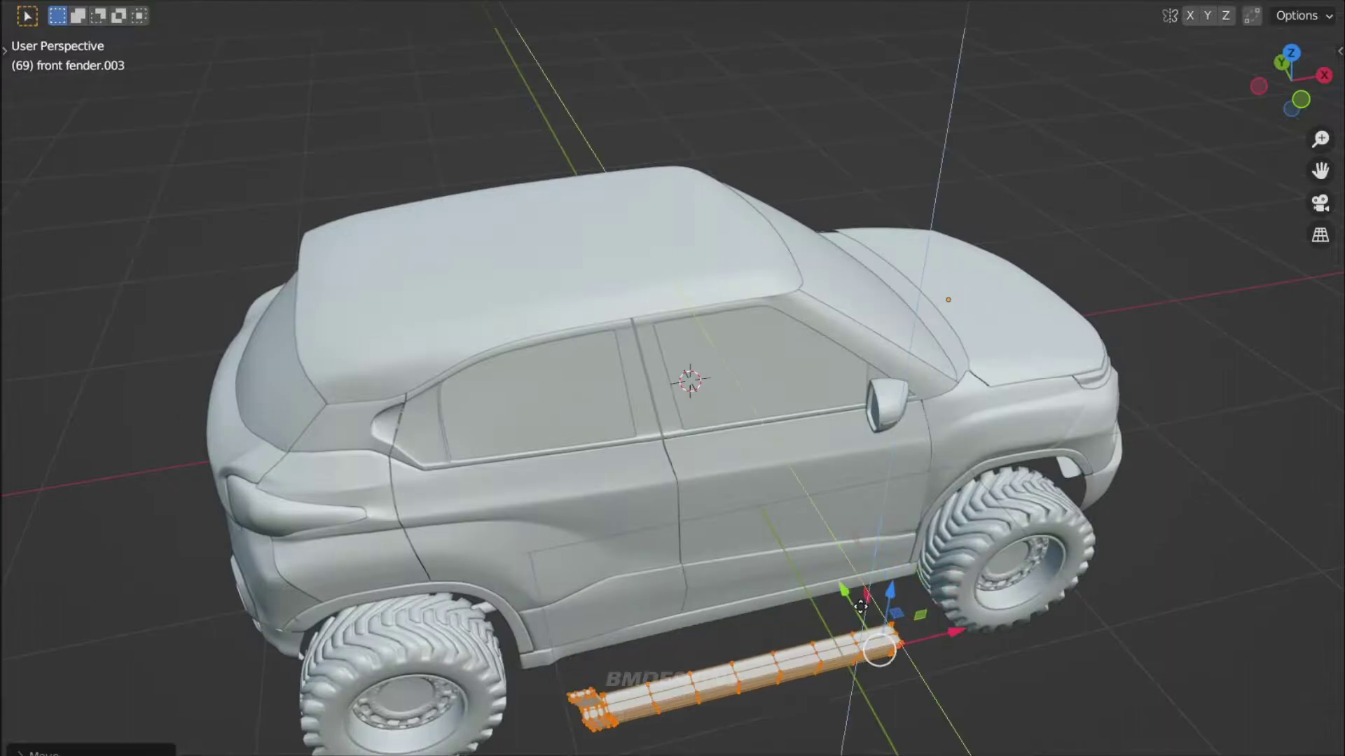
scroll(837, 546, "up", 2)
middle_click_drag(837, 546, 1043, 596)
scroll(1043, 596, "up", 3)
scroll(1042, 596, "up", 2)
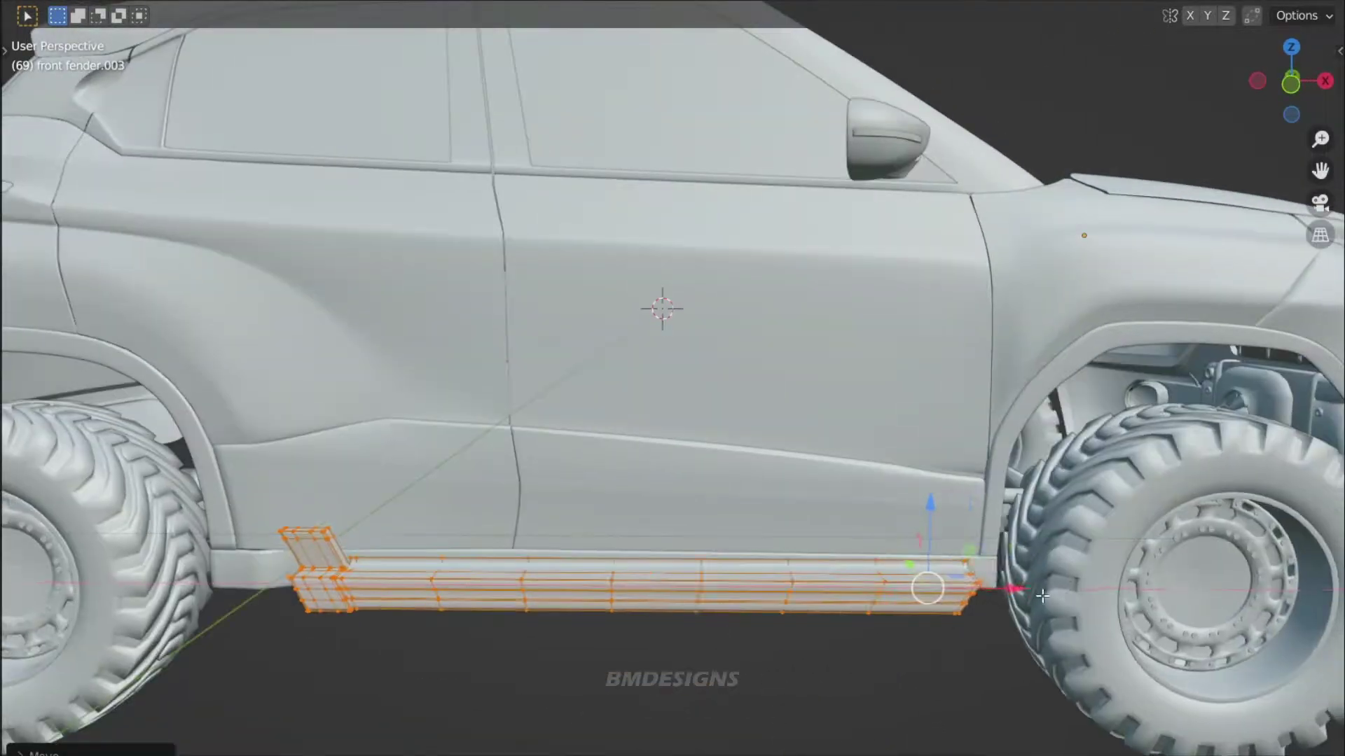
key("KP_1")
Step: With X-ray on, box-select the rail's end vertices and slide them along its length
scroll(750, 531, "up", 2)
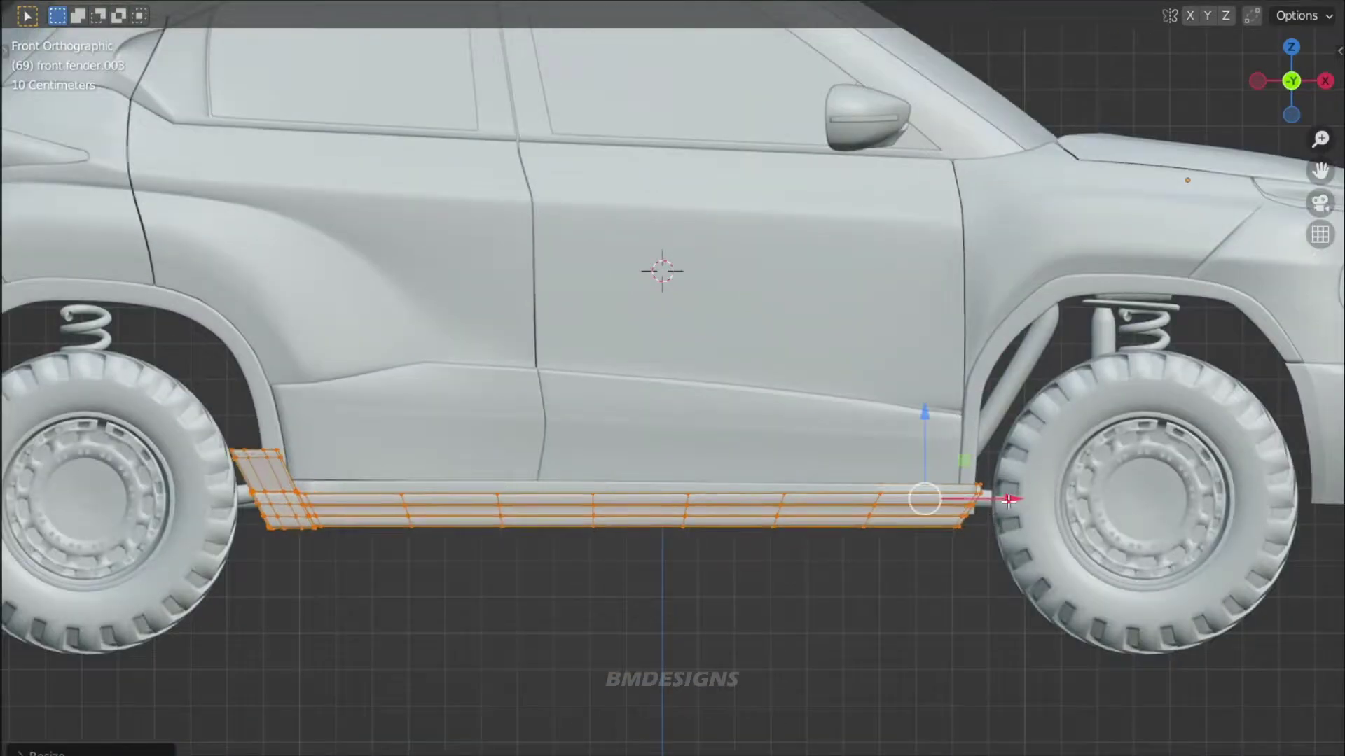
key("alt+z")
scroll(811, 510, "up", 3)
left_click_drag(827, 455, 899, 530)
scroll(882, 576, "up", 6)
left_click_drag(662, 268, 797, 336)
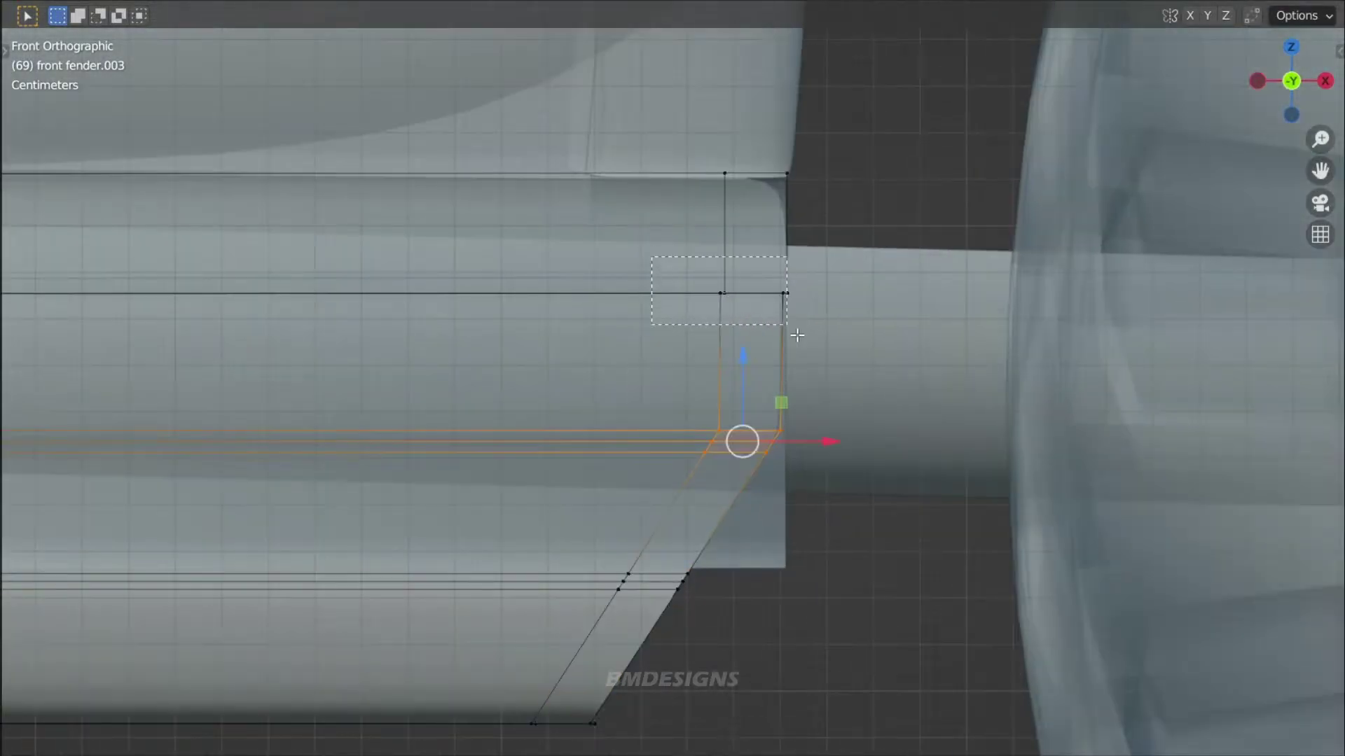
scroll(860, 390, "up", 2)
left_click_drag(861, 455, 700, 491)
left_click_drag(872, 476, 876, 479)
Step: Resize the angled end flap and shift its top edge slightly toward the wheel
scroll(969, 634, "down", 3)
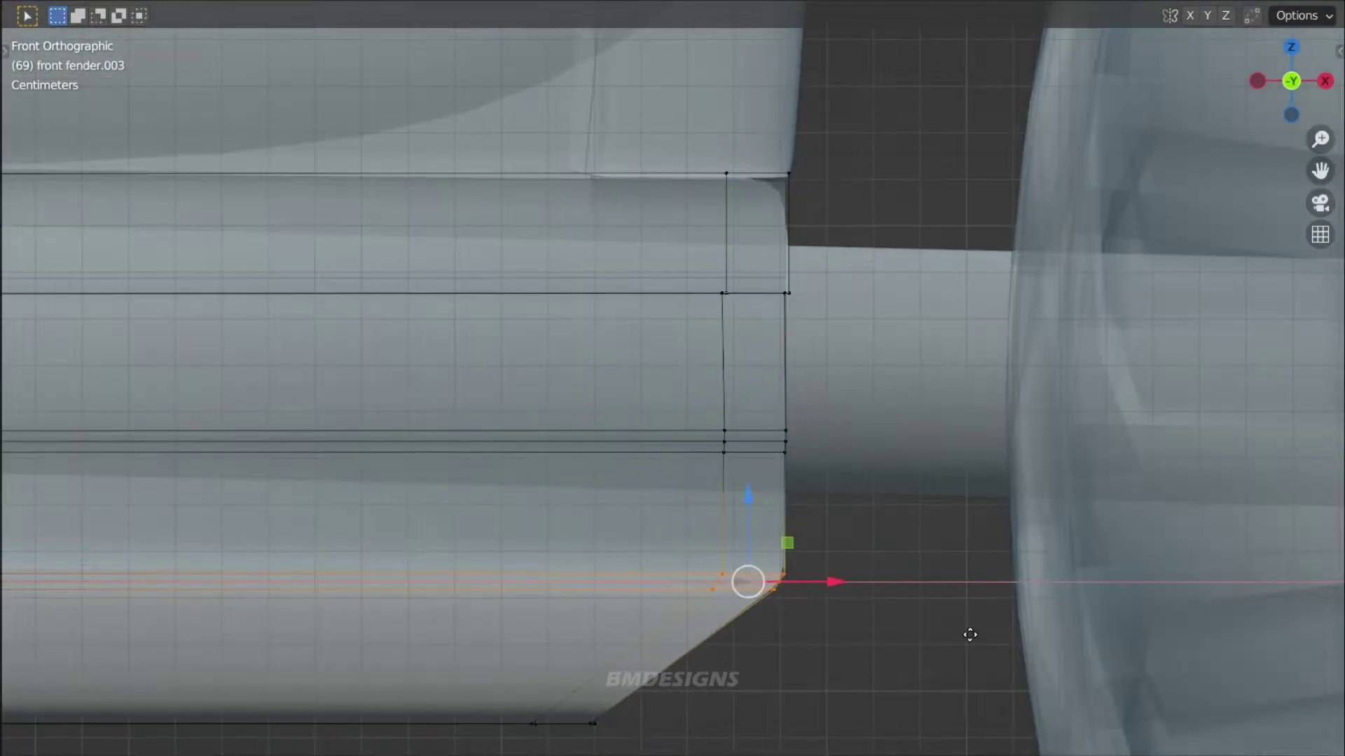
scroll(853, 386, "up", 5)
scroll(768, 484, "down", 2)
scroll(990, 706, "down", 4)
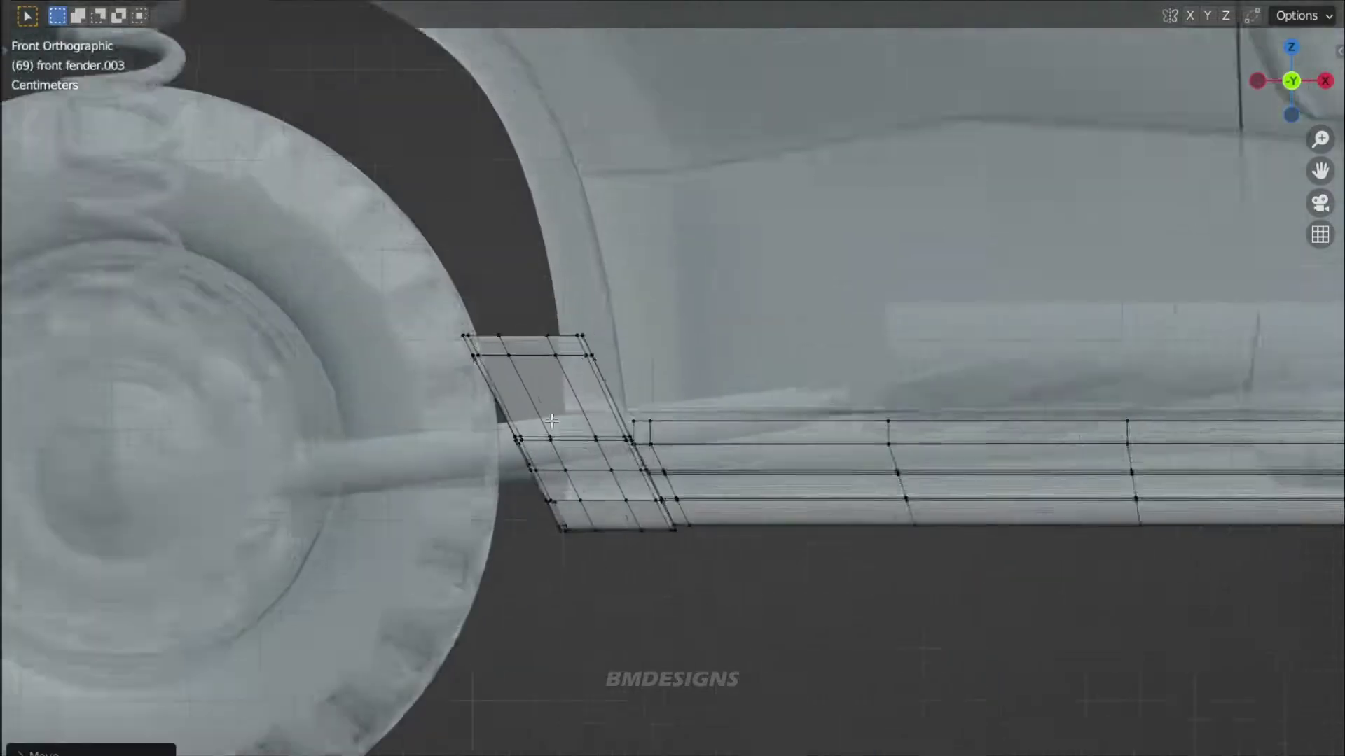
scroll(652, 471, "up", 3)
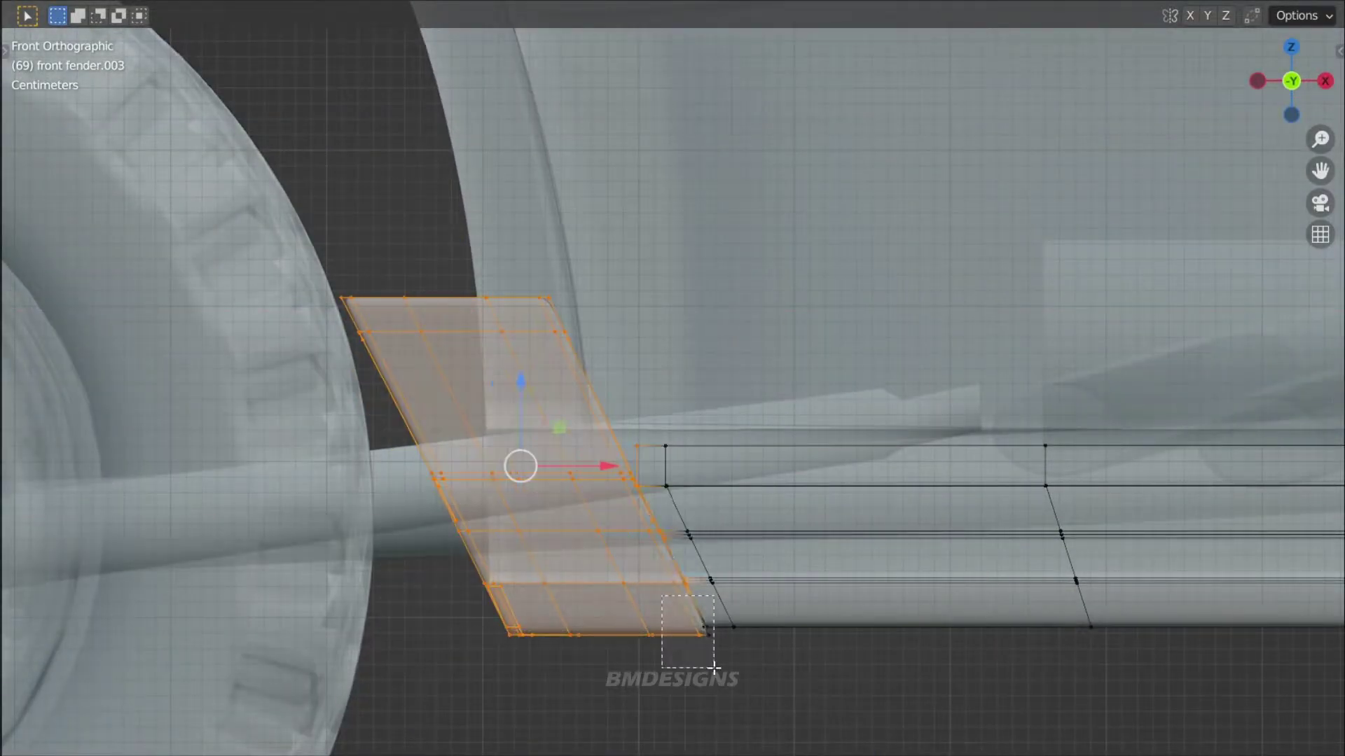
right_click(823, 550)
scroll(675, 541, "up", 2)
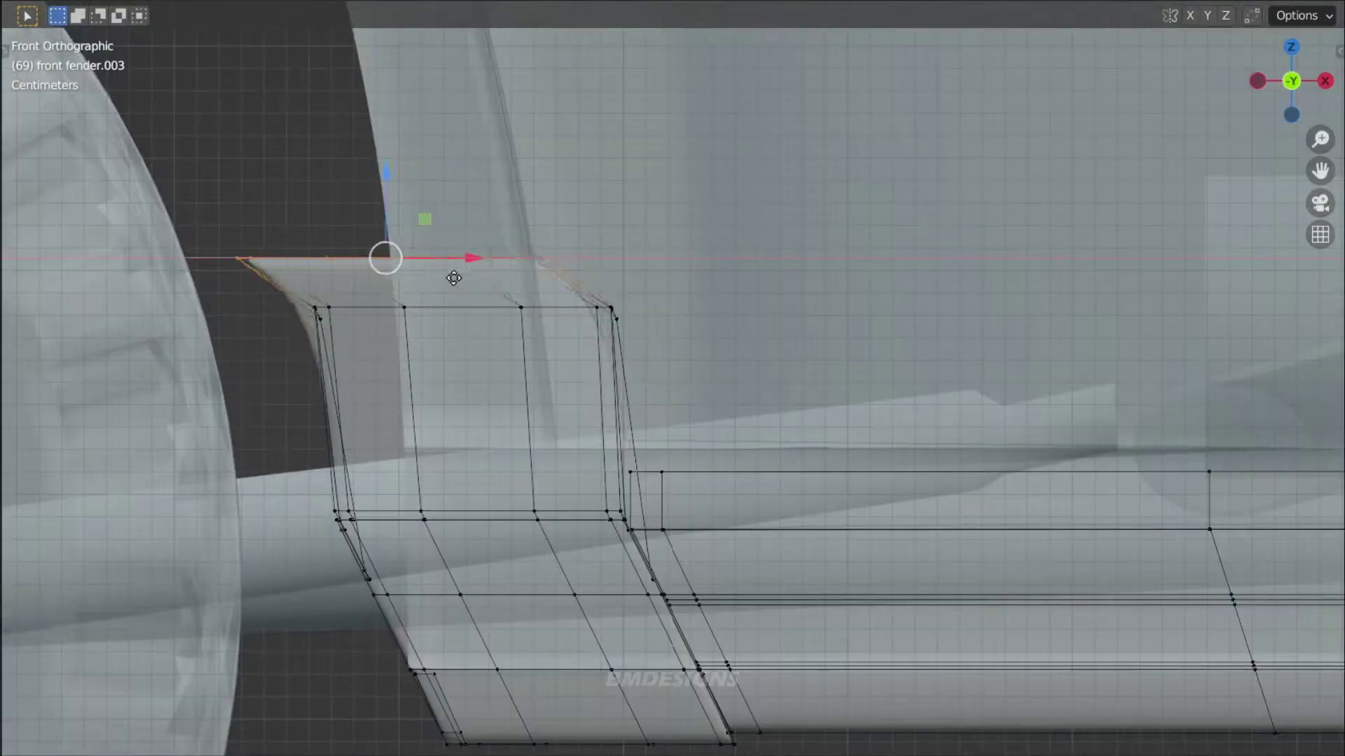
left_click_drag(469, 315, 456, 315)
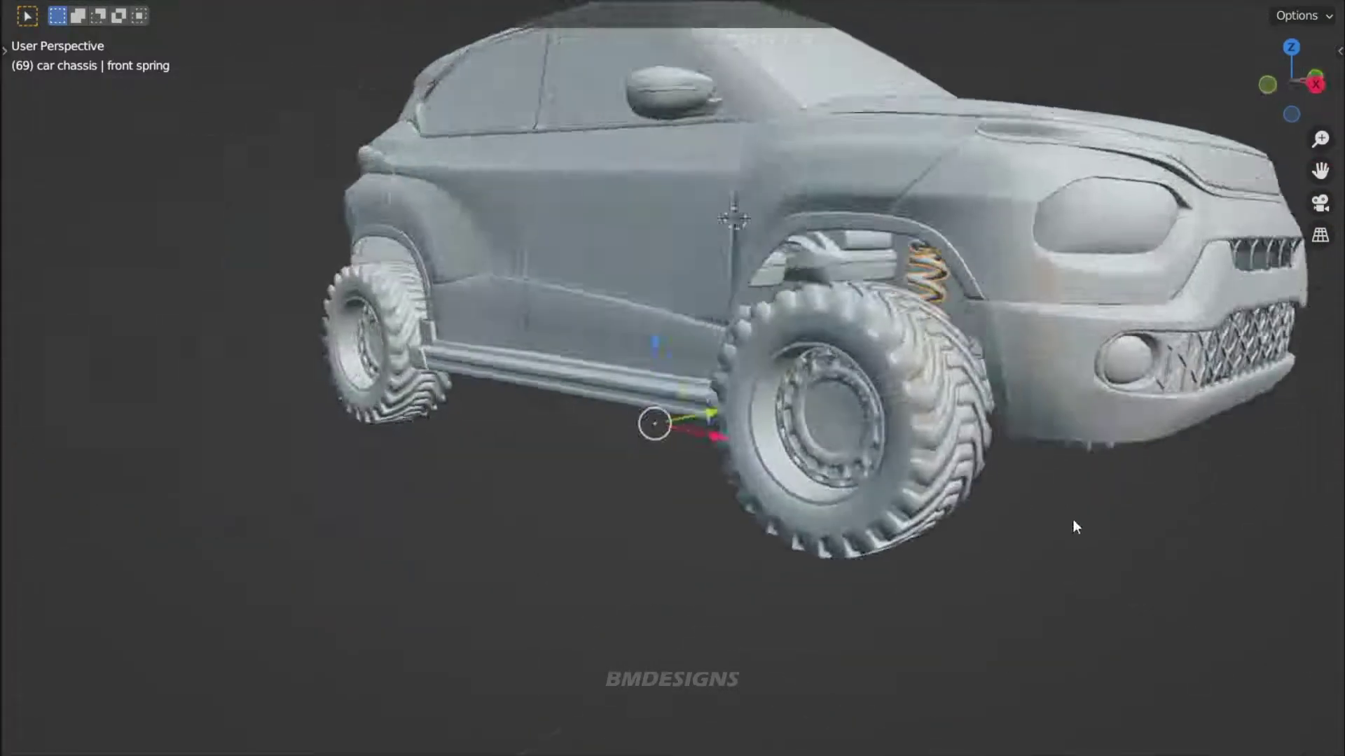
Step: Select the exhaust pipe from beneath the car and edit its mesh in straight side view
middle_click_drag(1076, 526, 787, 352)
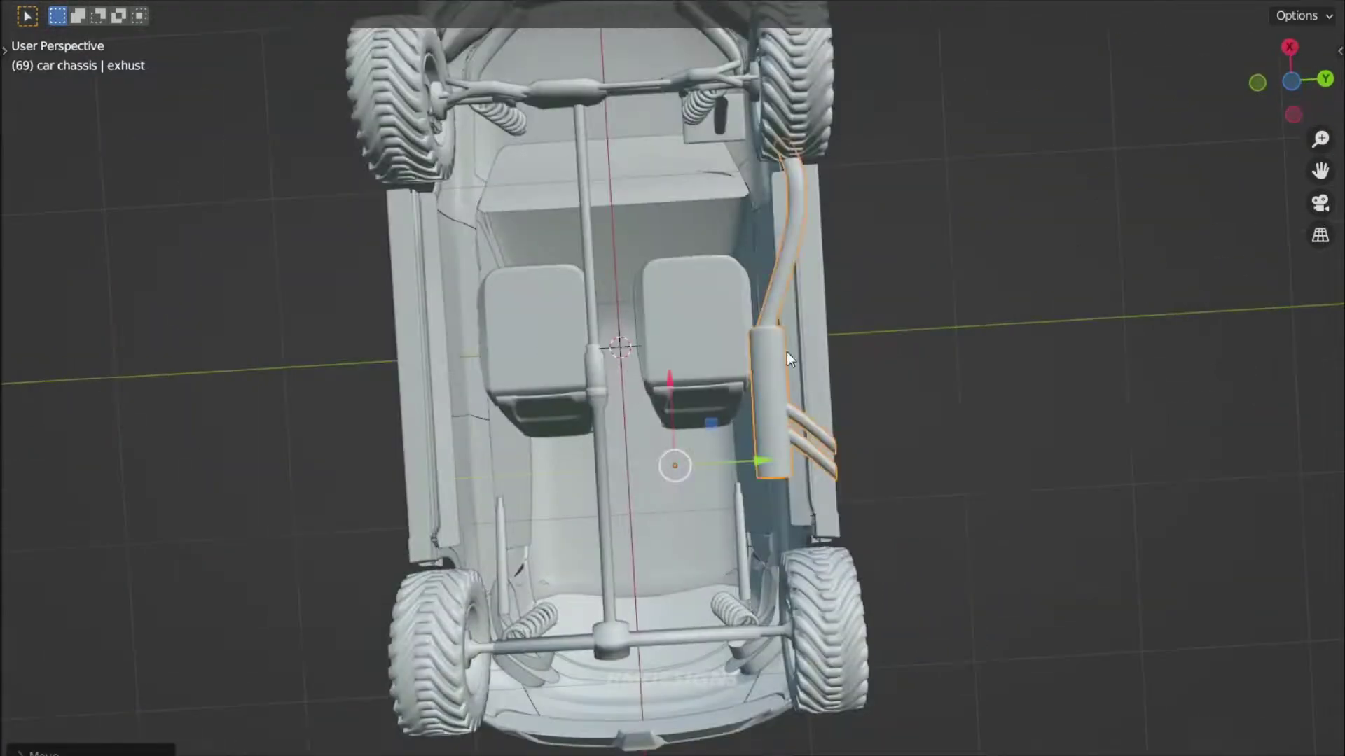
left_click(787, 352)
key("Tab")
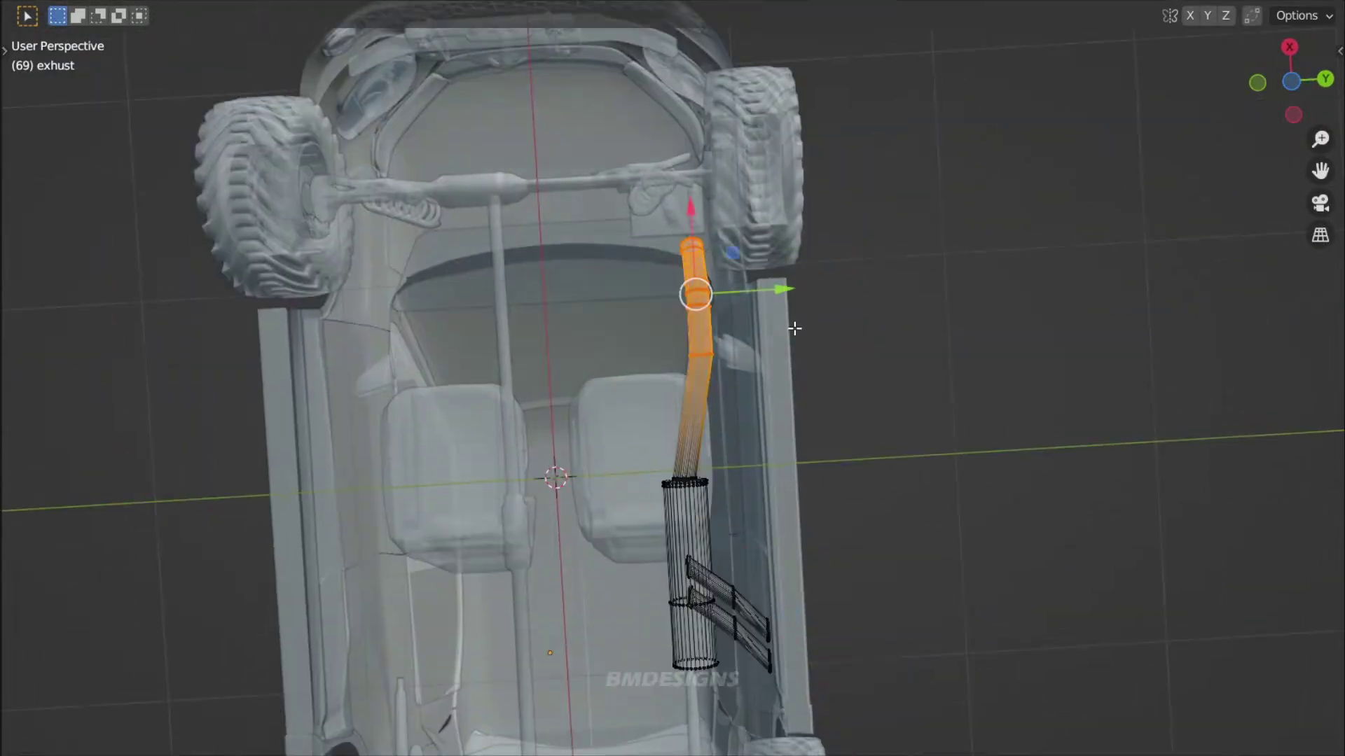
key("ctrl+KP_1")
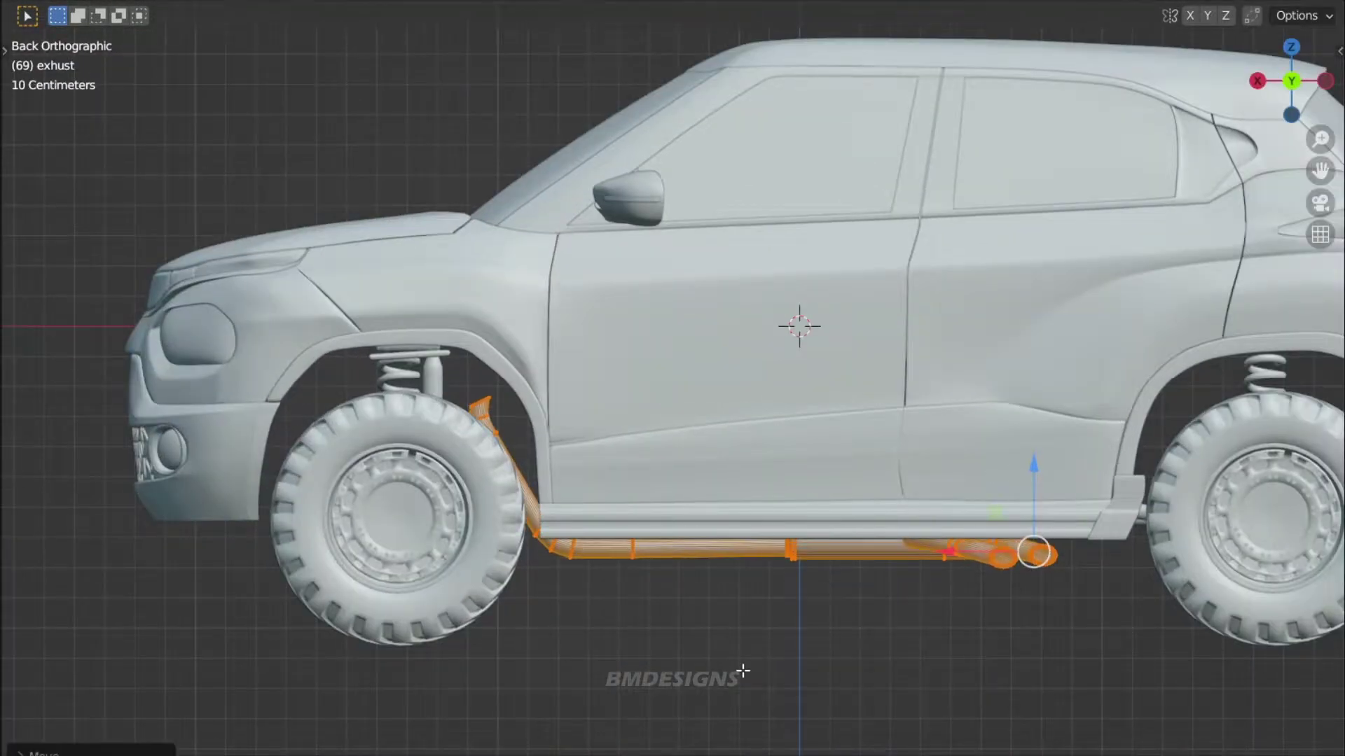